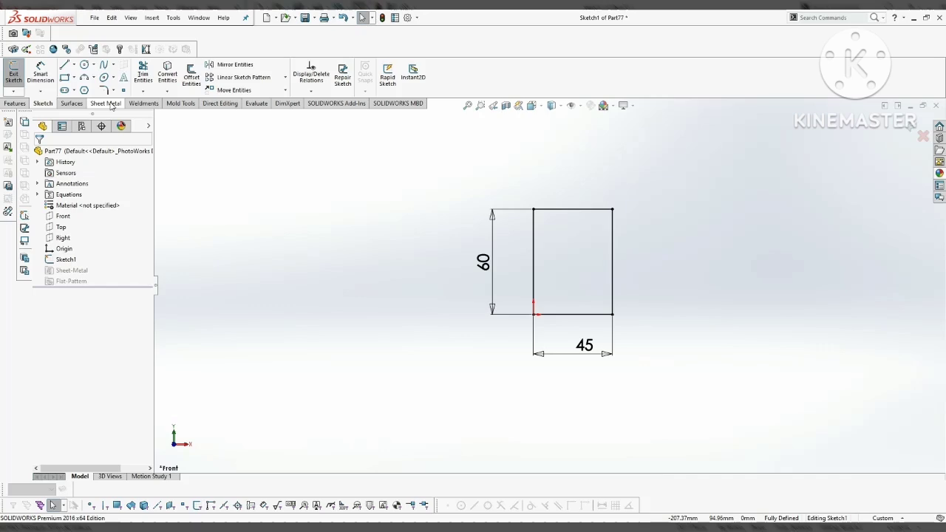
- Create a sheet metal base flange from the 45 × 60 mm rectangle sketch with the default parameters
{"action": "left_click", "coordinate": [107, 104]}
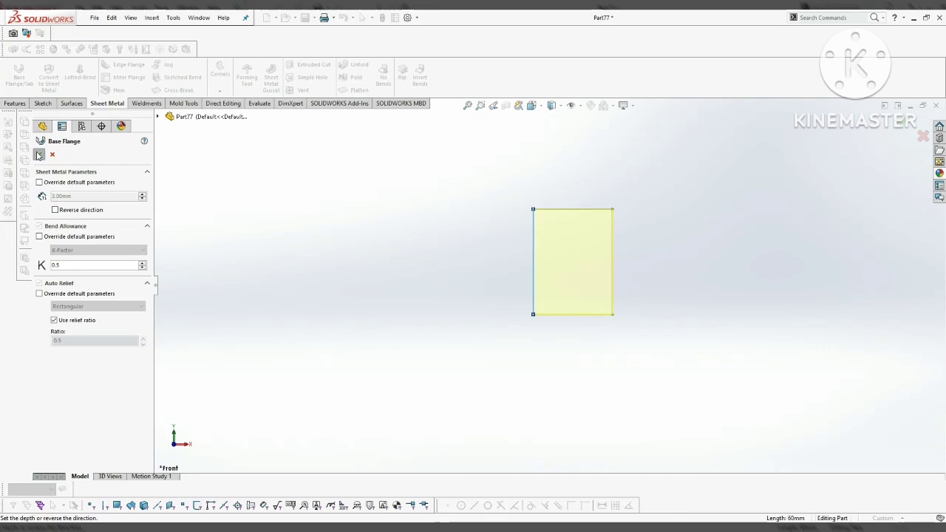
{"action": "left_click", "coordinate": [40, 156]}
- Start a hem on a 45 mm end edge of the plate with the Closed type, folded over the plate
{"action": "middle_click_drag", "start_coordinate": [717, 183], "coordinate": [469, 199]}
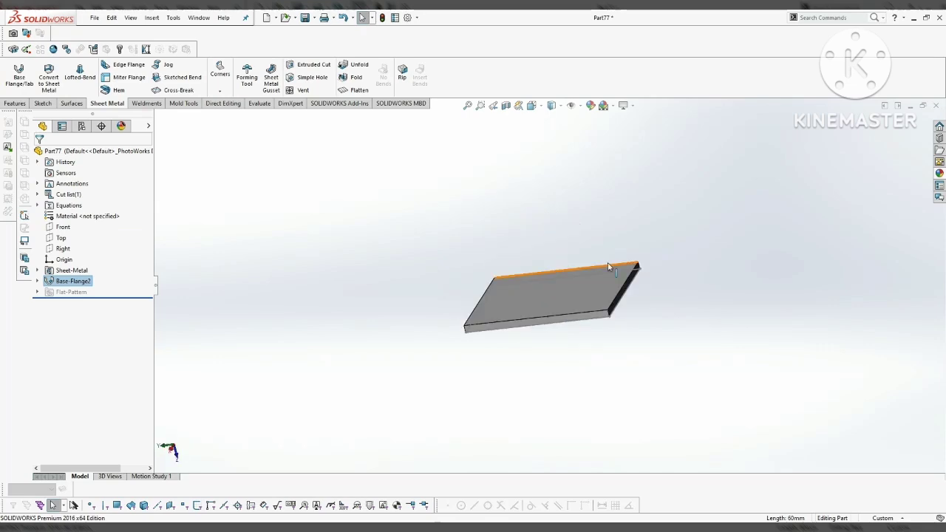
{"action": "scroll", "coordinate": [580, 251], "scroll_direction": "down", "scroll_amount": 4}
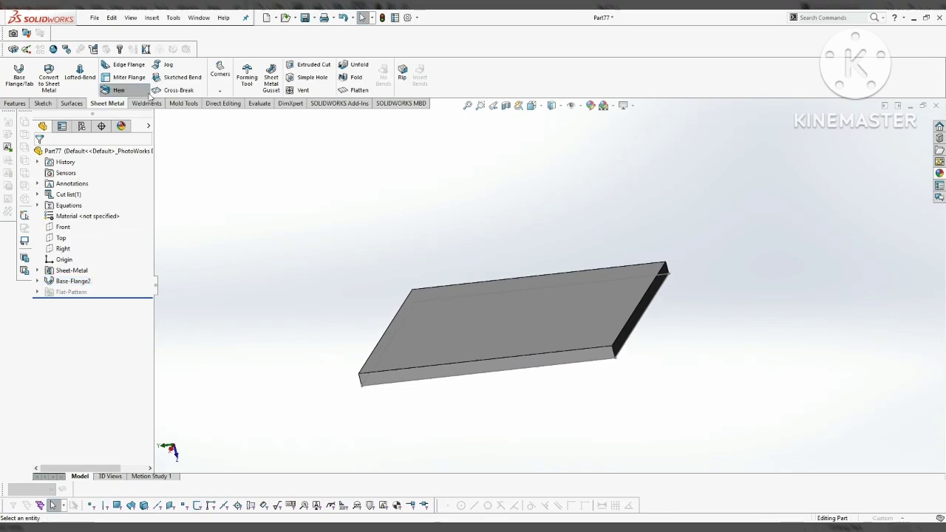
{"action": "left_click", "coordinate": [118, 89]}
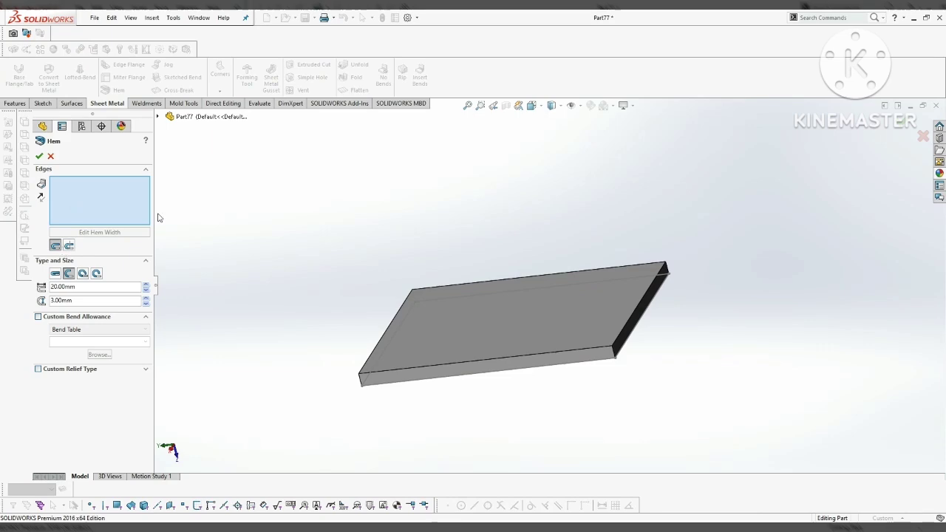
{"action": "left_click", "coordinate": [632, 312]}
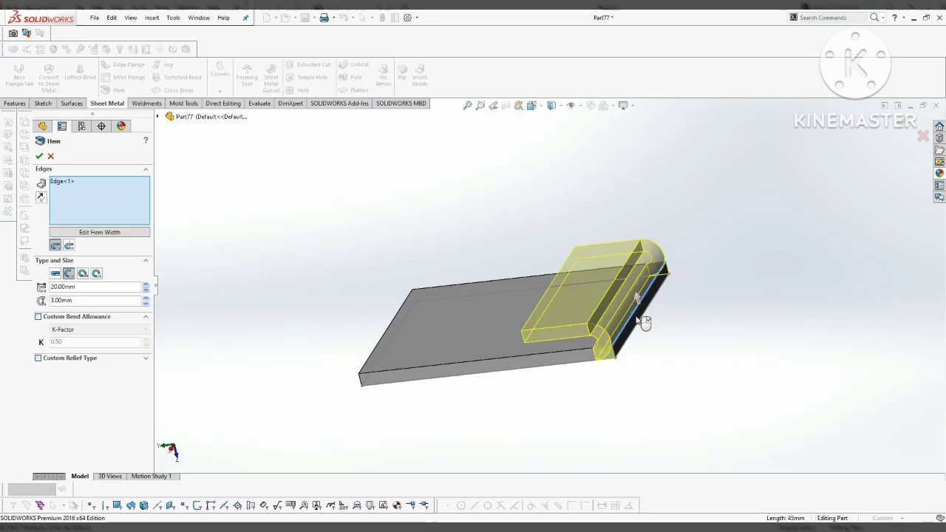
{"action": "left_click", "coordinate": [55, 274]}
{"action": "middle_click_drag", "start_coordinate": [656, 344], "coordinate": [405, 300]}
{"action": "key", "text": "z"}
{"action": "key", "text": "z"}
{"action": "key", "text": "z"}
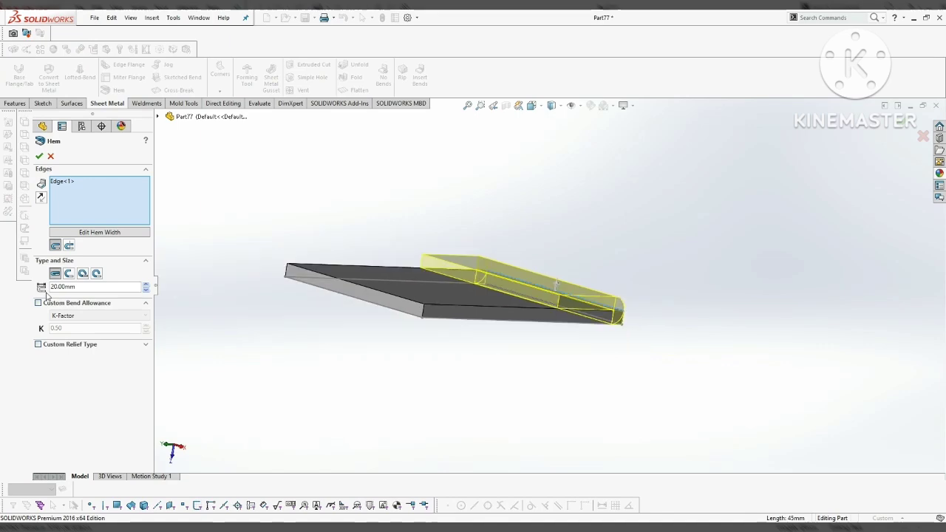
{"action": "middle_click_drag", "start_coordinate": [658, 318], "coordinate": [584, 283]}
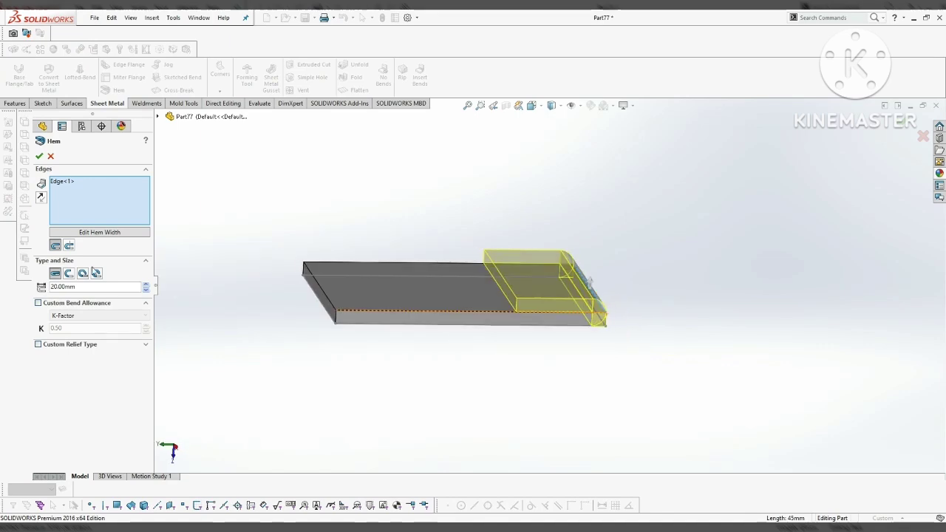
- Try a 30 mm hem length, return it to 20 mm, and create the closed hem
{"action": "left_click", "coordinate": [146, 284]}
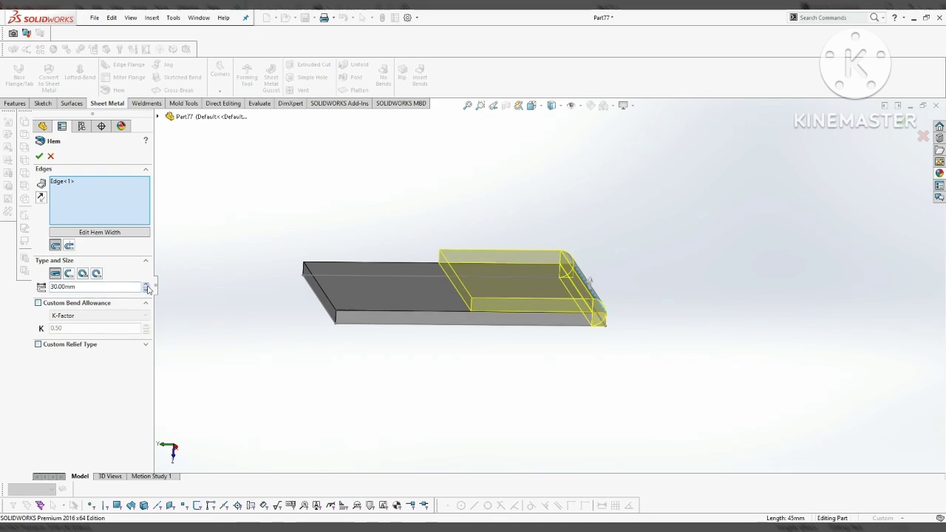
{"action": "left_click", "coordinate": [147, 289]}
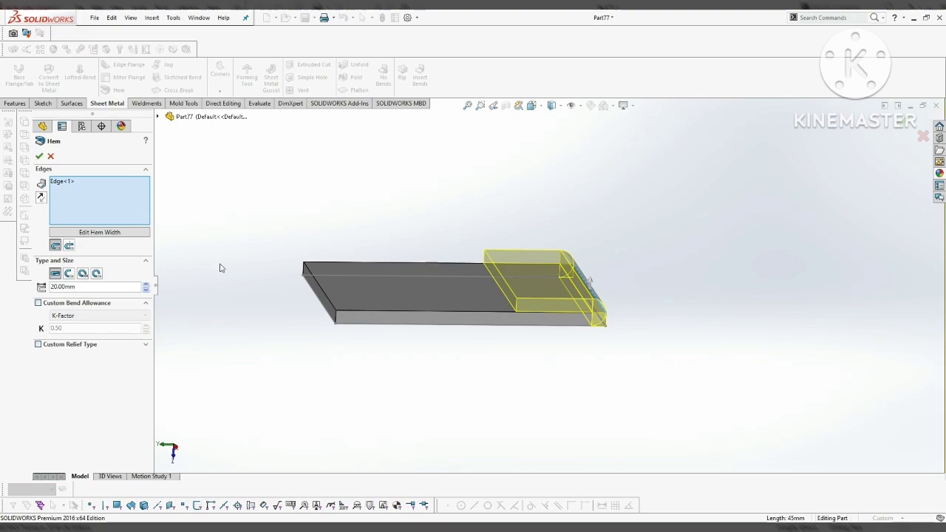
{"action": "left_click", "coordinate": [39, 156]}
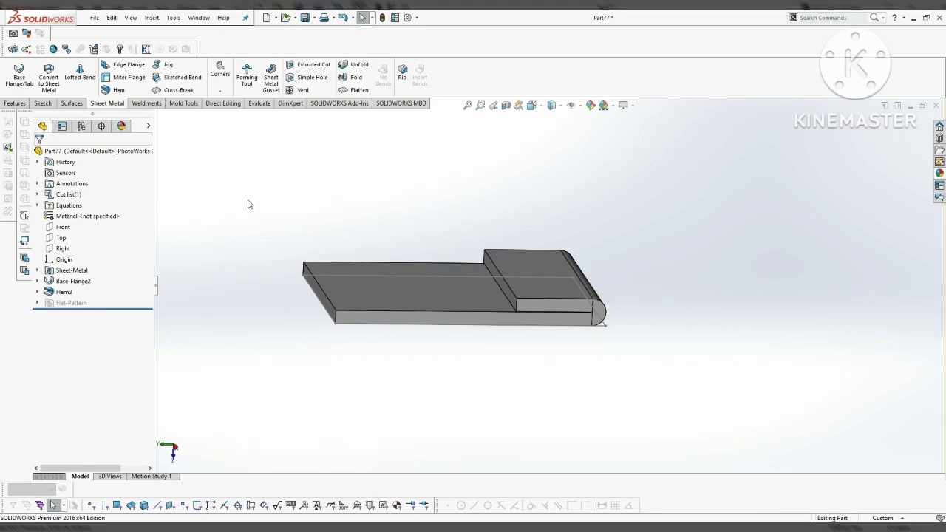
- Change the viewport scene to a plain white background
{"action": "middle_click_drag", "start_coordinate": [249, 204], "coordinate": [404, 353]}
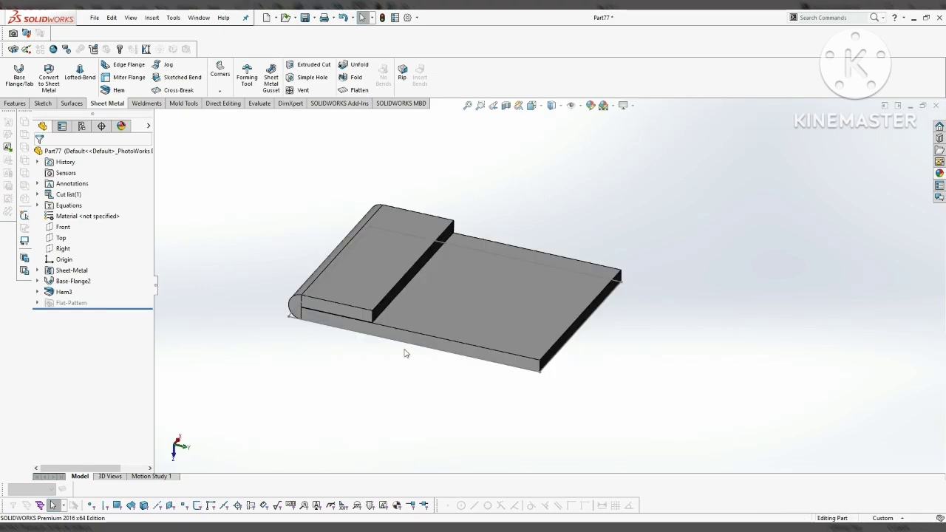
{"action": "left_click", "coordinate": [615, 106]}
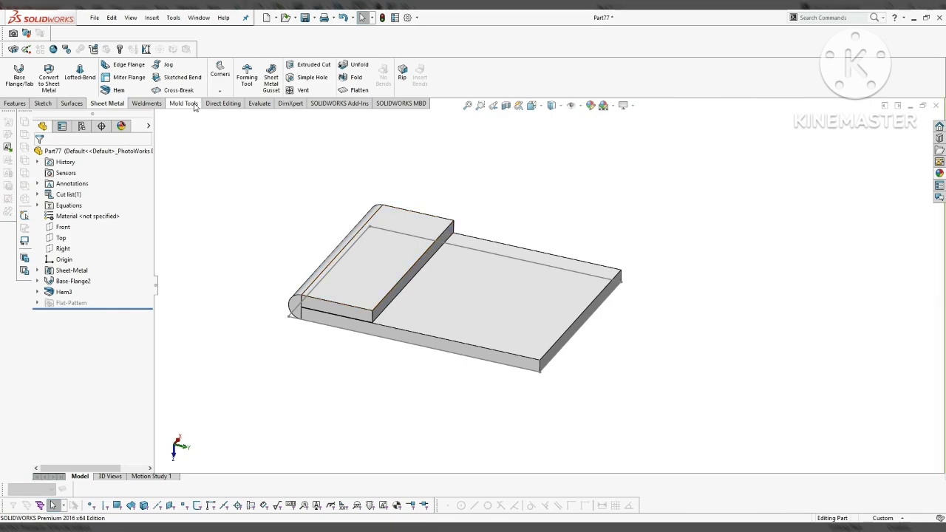
- Start an Open hem on the opposite 45 mm edge and reverse its direction toward the closed hem's side
{"action": "left_click", "coordinate": [138, 91]}
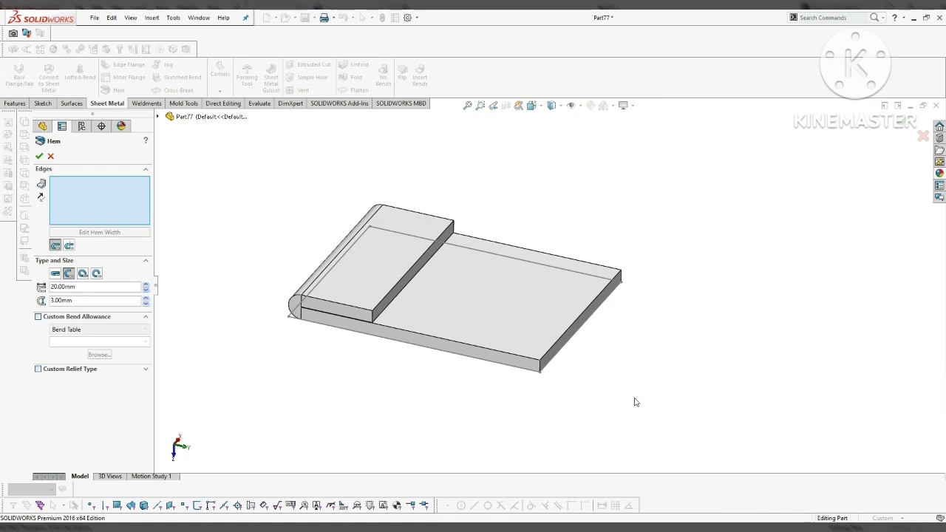
{"action": "left_click", "coordinate": [563, 356]}
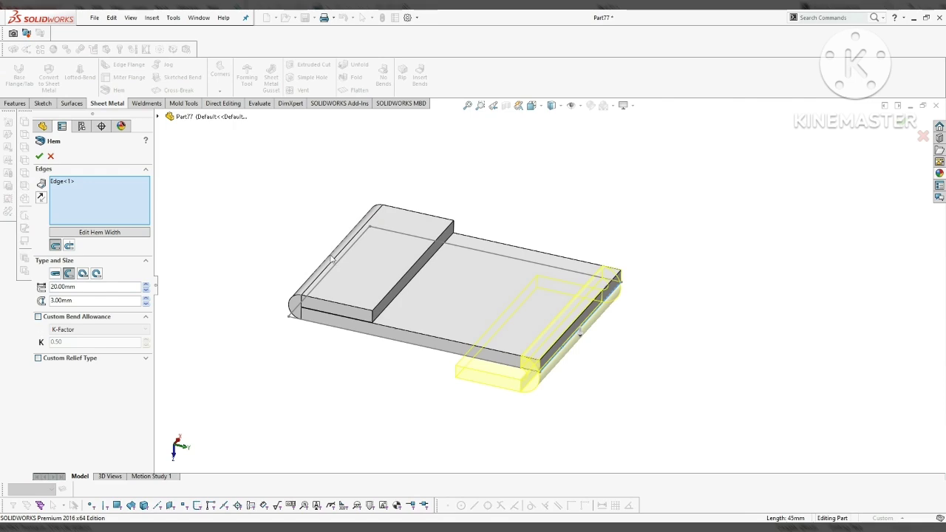
{"action": "left_click", "coordinate": [41, 200]}
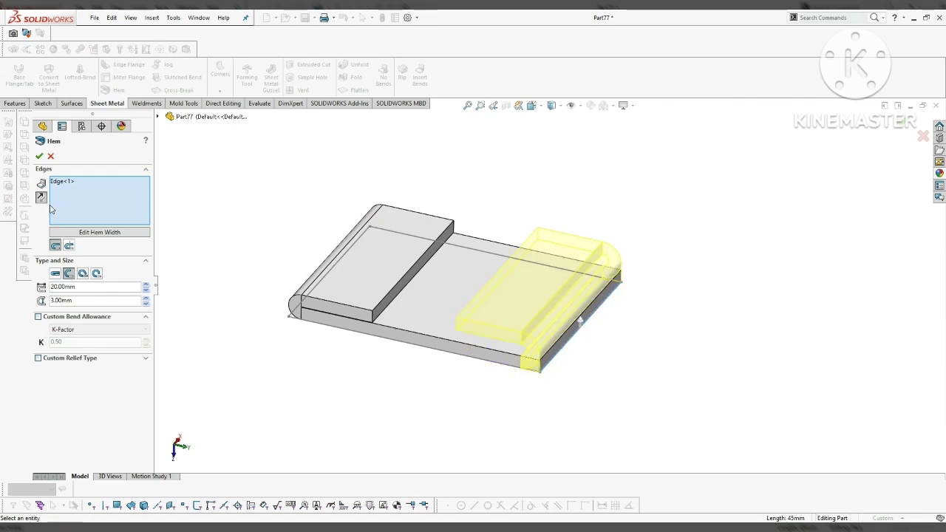
- Set the open hem's length to 10 mm
{"action": "middle_click_drag", "start_coordinate": [641, 303], "coordinate": [565, 268]}
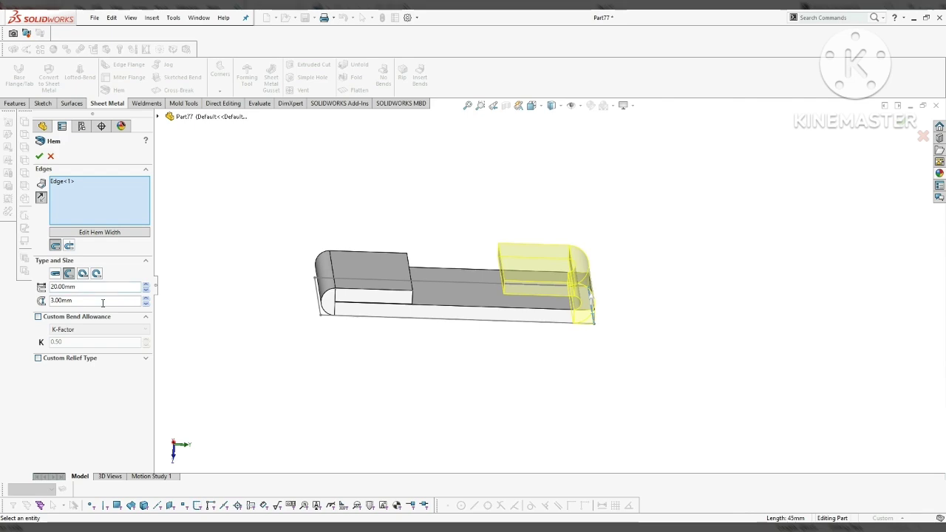
{"action": "left_click", "coordinate": [148, 285]}
{"action": "left_click", "coordinate": [147, 285]}
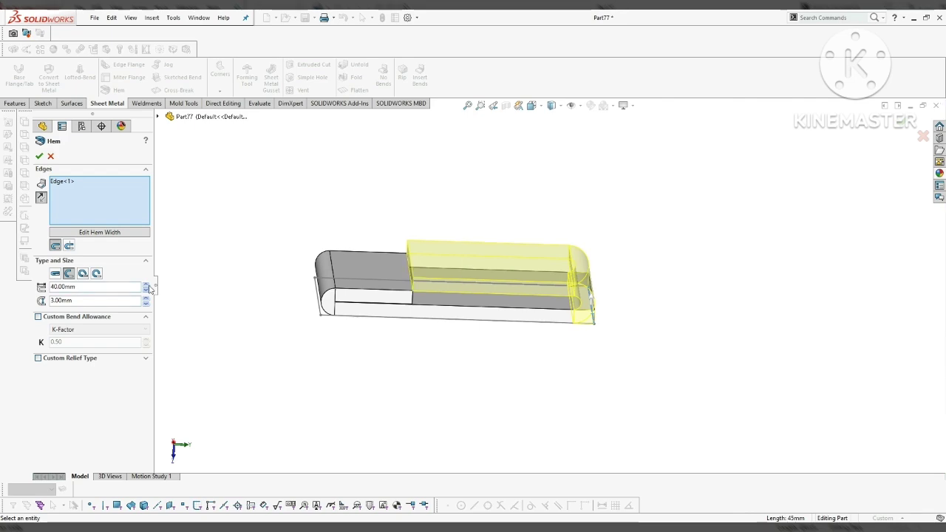
{"action": "left_click", "coordinate": [147, 290]}
{"action": "left_click", "coordinate": [147, 291]}
{"action": "left_click", "coordinate": [147, 290]}
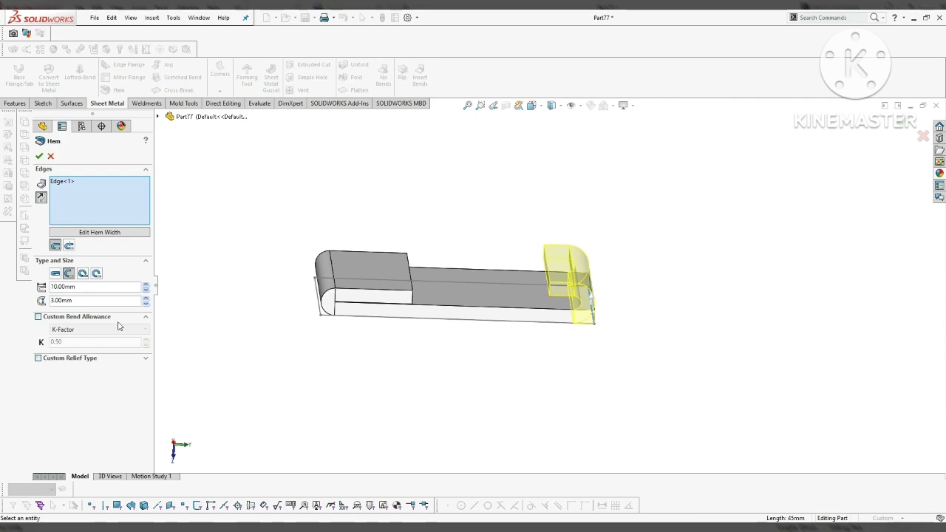
- Set the open hem's gap distance to 5 mm and create the hem
{"action": "left_click_drag", "start_coordinate": [111, 300], "coordinate": [1, 306]}
{"action": "type", "text": "2"}
{"action": "key", "text": "Return"}
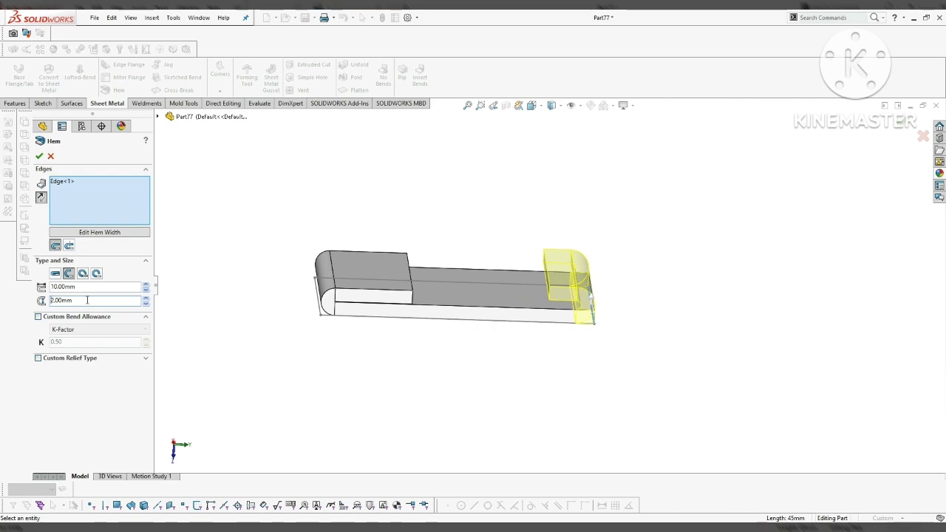
{"action": "type", "text": "5"}
{"action": "key", "text": "Return"}
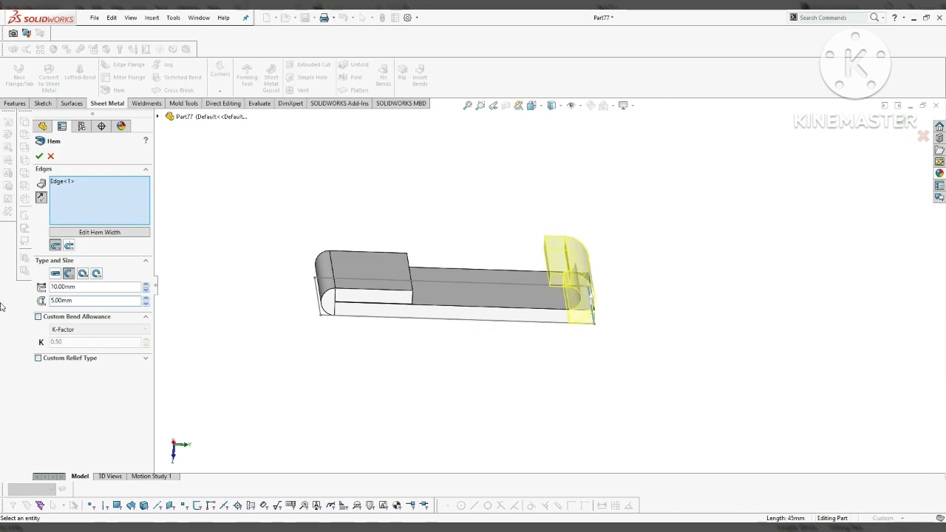
{"action": "left_click", "coordinate": [902, 127]}
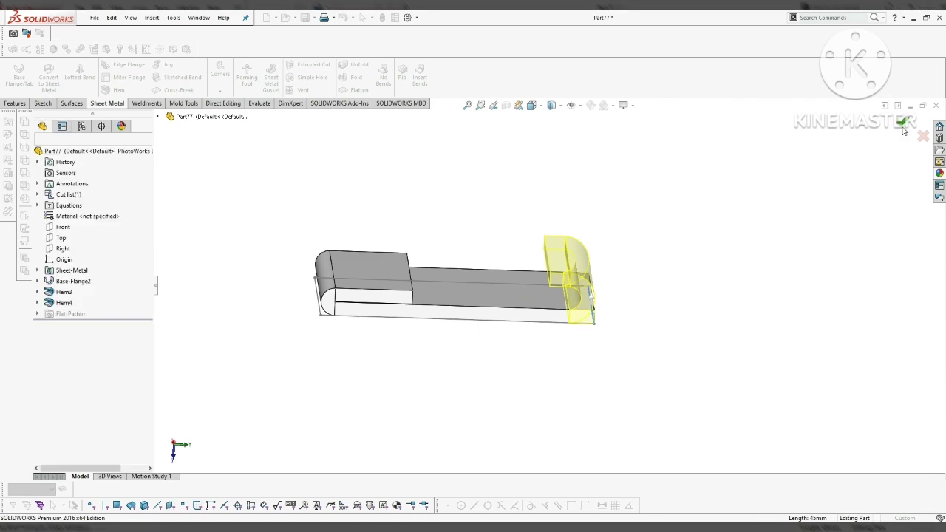
{"action": "middle_click_drag", "start_coordinate": [902, 130], "coordinate": [507, 152]}
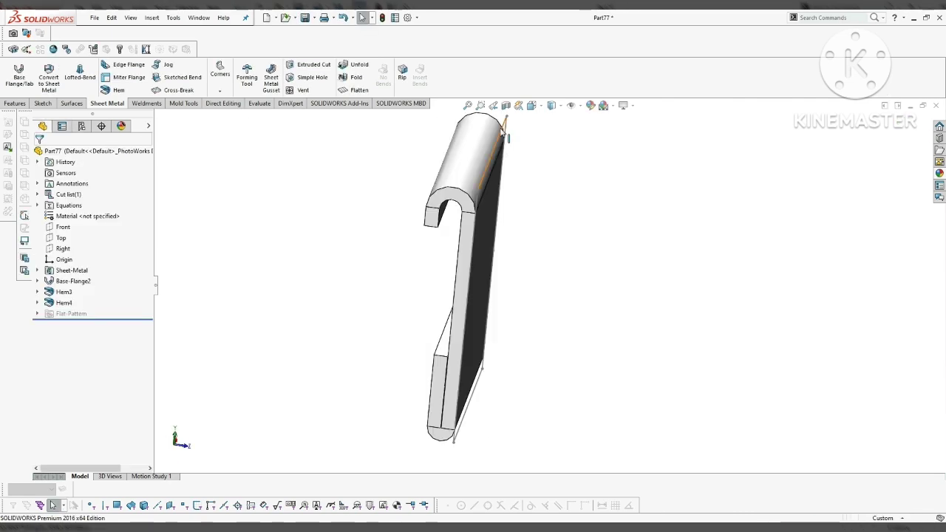
{"action": "left_click", "coordinate": [502, 131]}
{"action": "left_click", "coordinate": [545, 102]}
{"action": "scroll", "coordinate": [517, 244], "scroll_direction": "up", "scroll_amount": 2}
{"action": "mouse_move", "coordinate": [491, 221]}
{"action": "middle_mouse_down"}
{"action": "mouse_move", "coordinate": [477, 220]}
{"action": "mouse_move", "coordinate": [648, 239]}
{"action": "middle_mouse_up"}
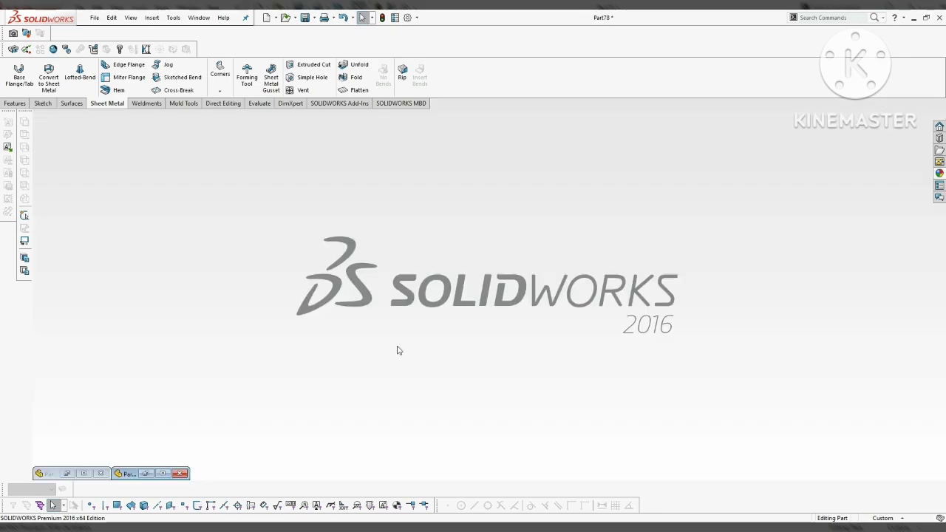
- Maximize the Part78 document and start a hem on the lower edge of one end face of its plate
{"action": "left_click", "coordinate": [163, 474]}
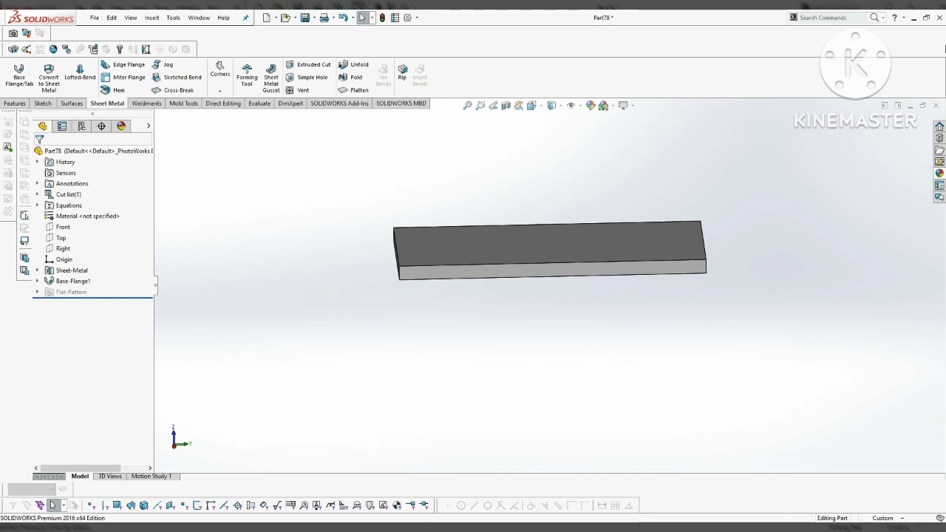
{"action": "middle_click_drag", "start_coordinate": [615, 267], "coordinate": [695, 241]}
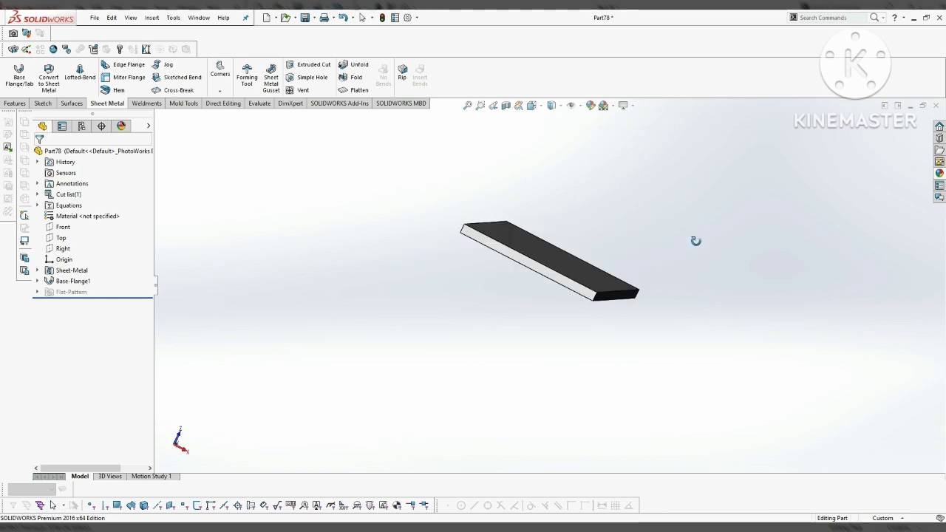
{"action": "left_click", "coordinate": [118, 89]}
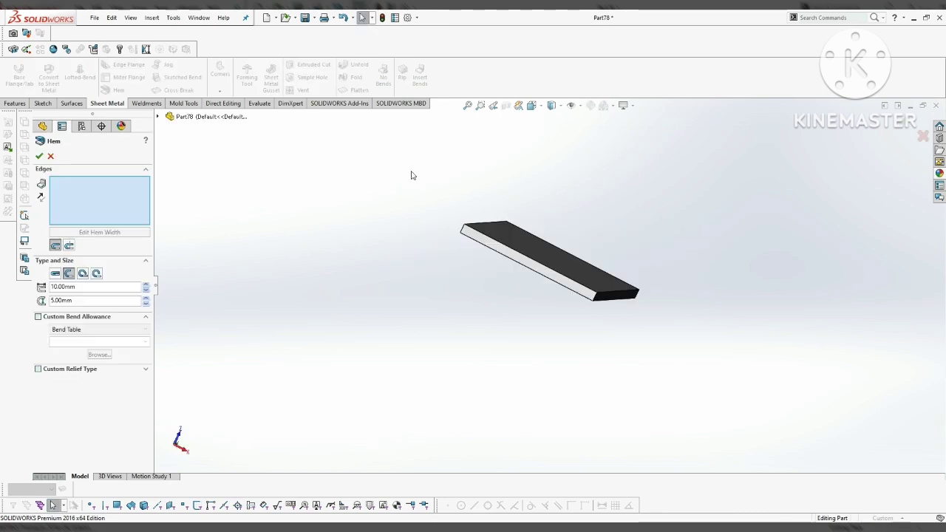
{"action": "middle_click_drag", "start_coordinate": [412, 175], "coordinate": [687, 318]}
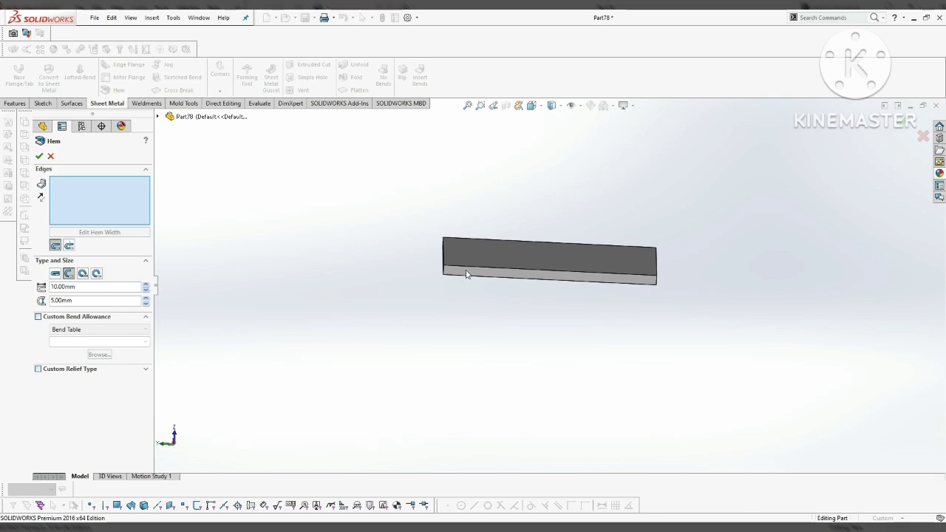
{"action": "left_click", "coordinate": [588, 288]}
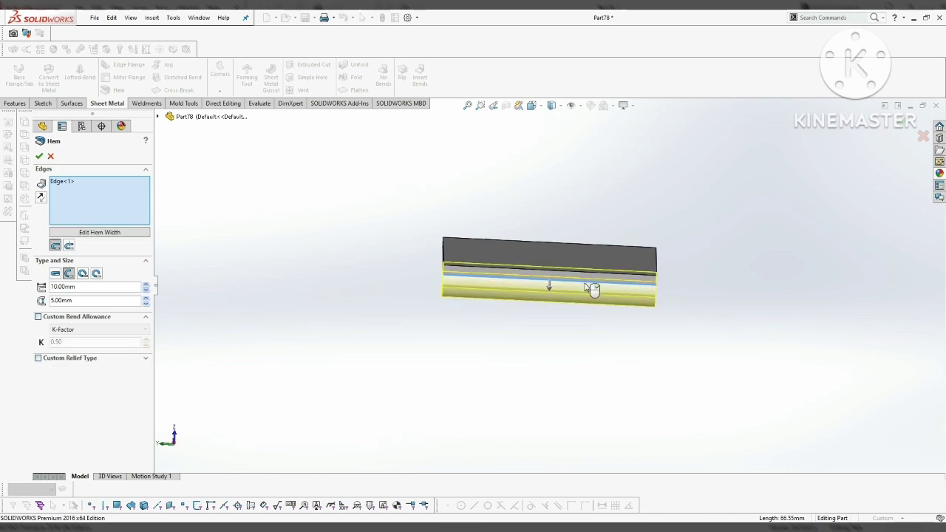
- Change the hem type to Tear Drop and set its radius to 3 mm
{"action": "middle_click_drag", "start_coordinate": [497, 305], "coordinate": [190, 290]}
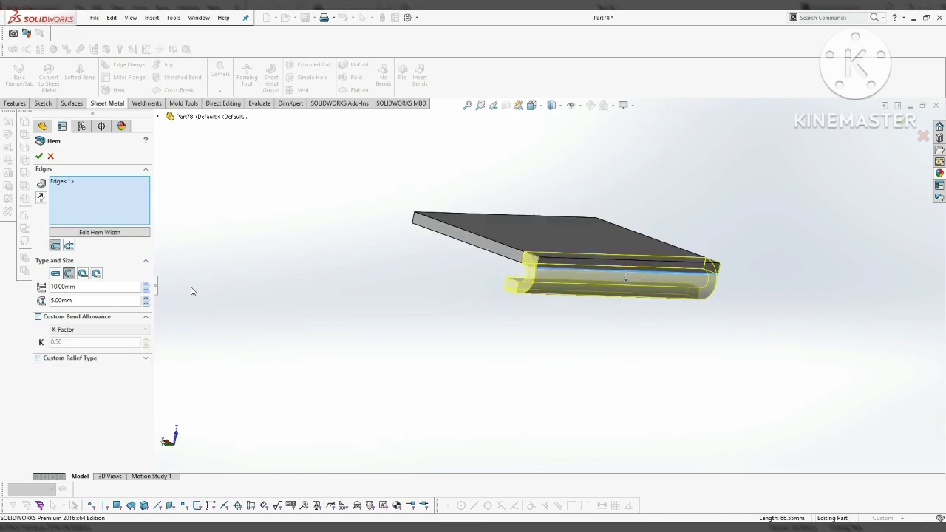
{"action": "left_click", "coordinate": [83, 273]}
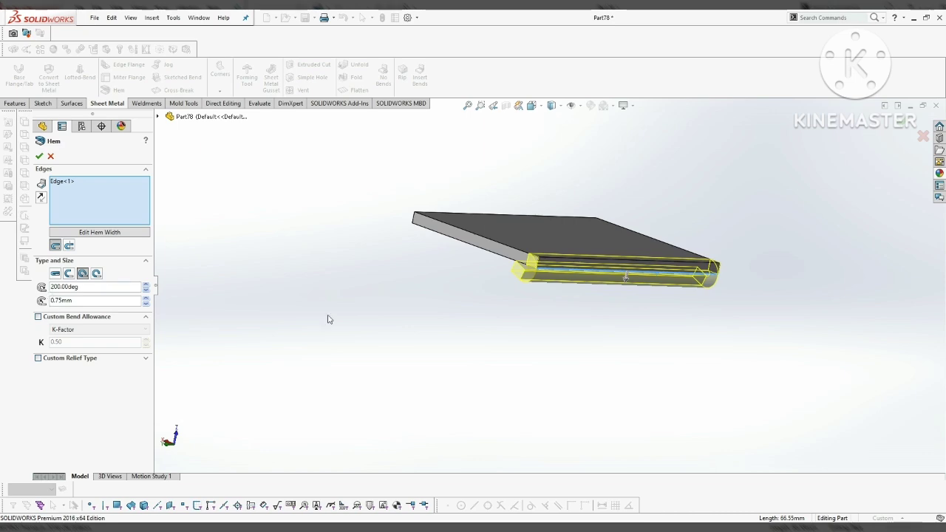
{"action": "middle_click_drag", "start_coordinate": [328, 315], "coordinate": [407, 232]}
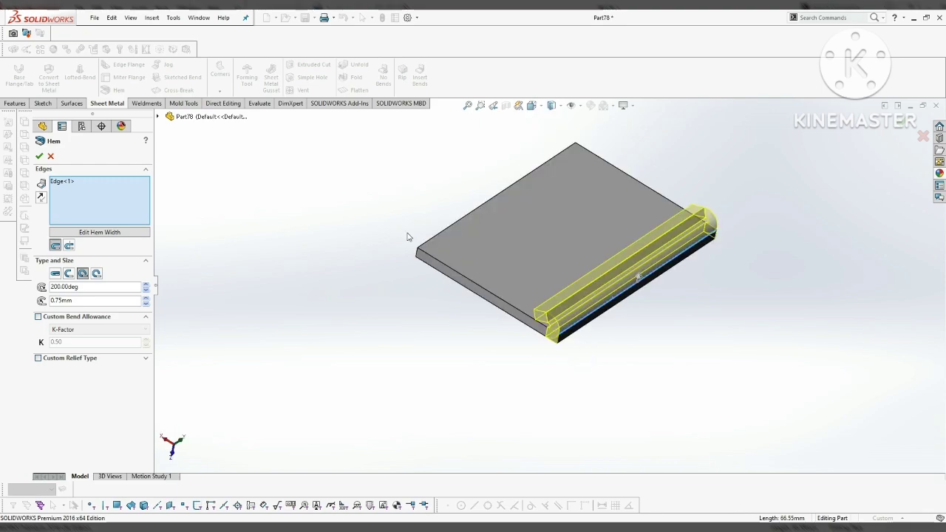
{"action": "left_click", "coordinate": [147, 299]}
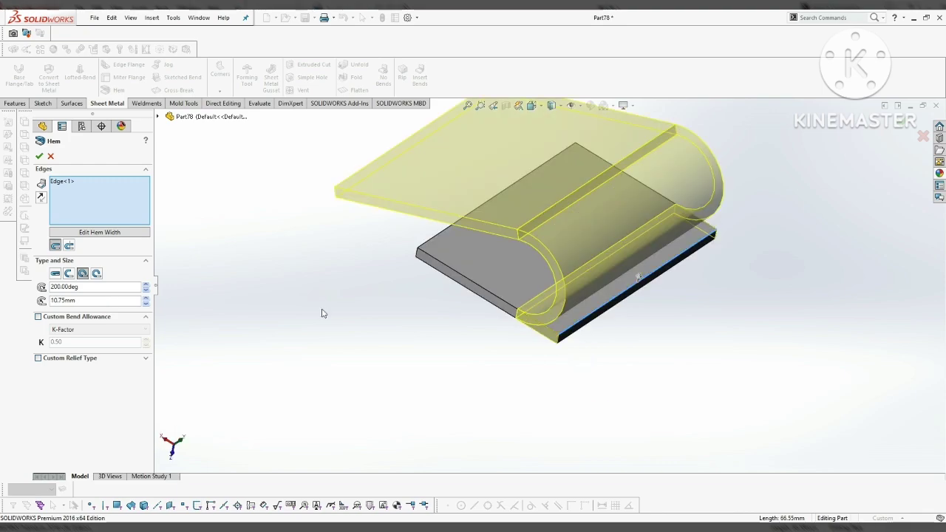
{"action": "middle_click_drag", "start_coordinate": [321, 313], "coordinate": [375, 268]}
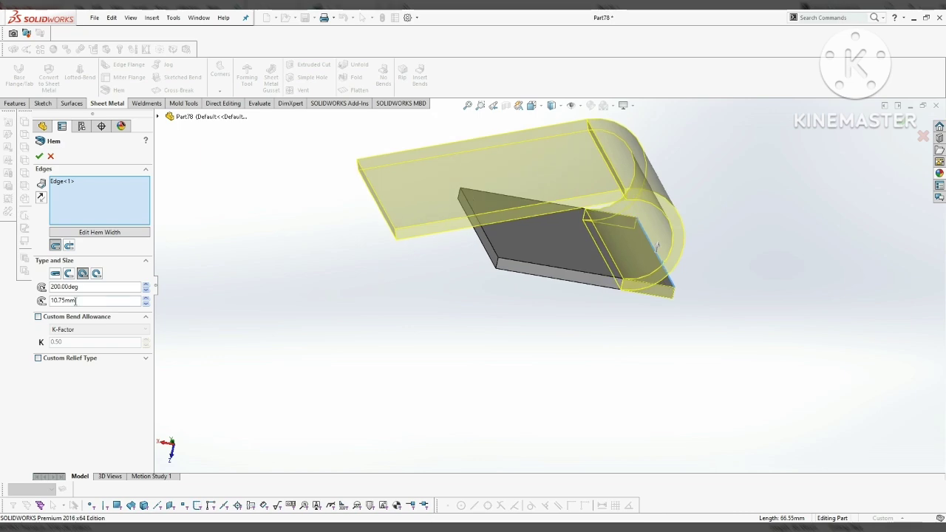
{"action": "left_click_drag", "start_coordinate": [75, 300], "coordinate": [2, 304]}
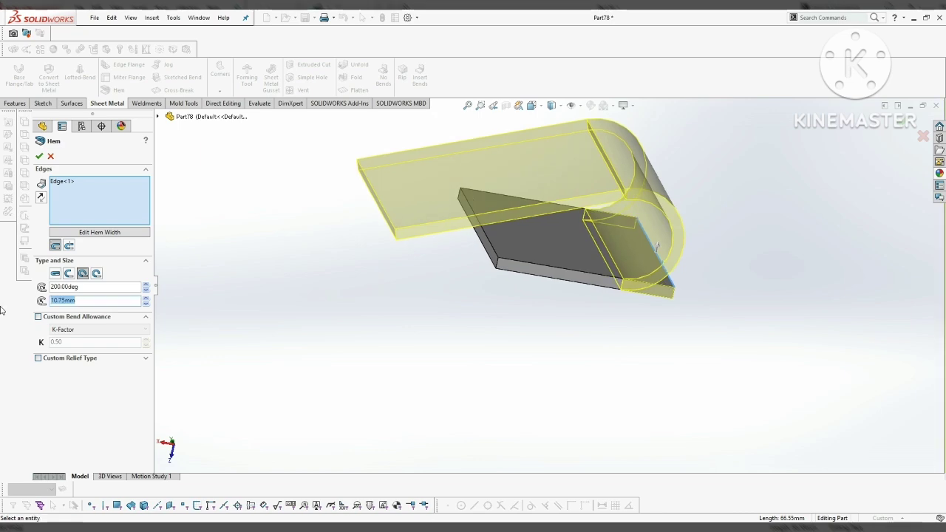
{"action": "type", "text": "8"}
{"action": "key", "text": "Return"}
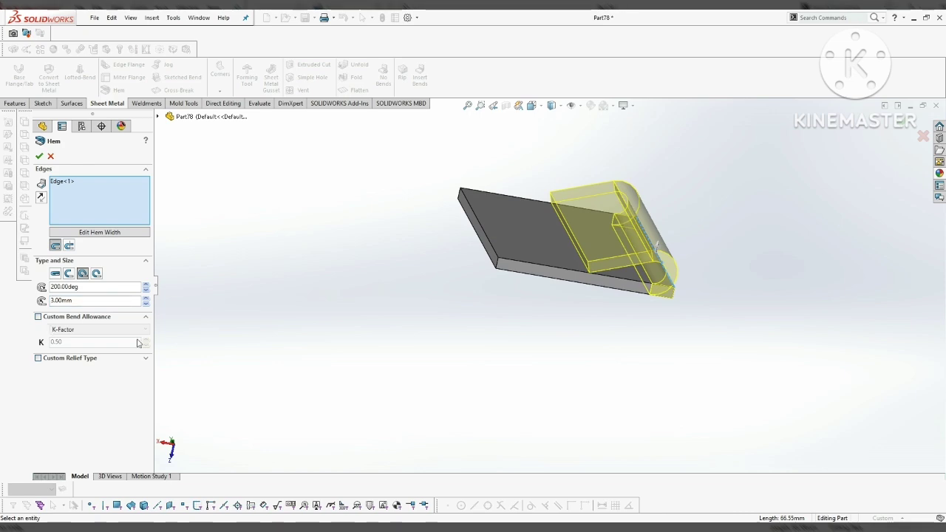
- Set the tear drop hem's radius to 5 mm and create the hem
{"action": "double_click", "coordinate": [76, 303]}
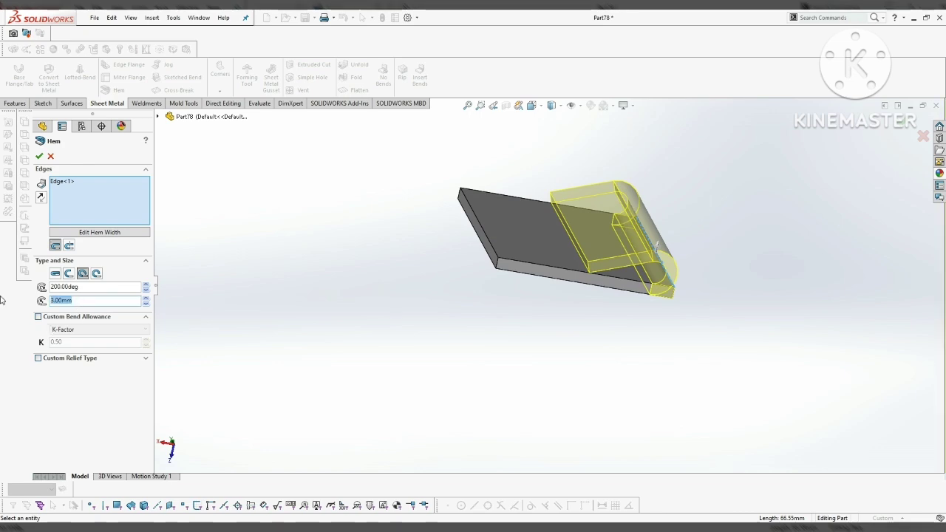
{"action": "type", "text": "5"}
{"action": "scroll", "coordinate": [538, 284], "scroll_direction": "up", "scroll_amount": 3}
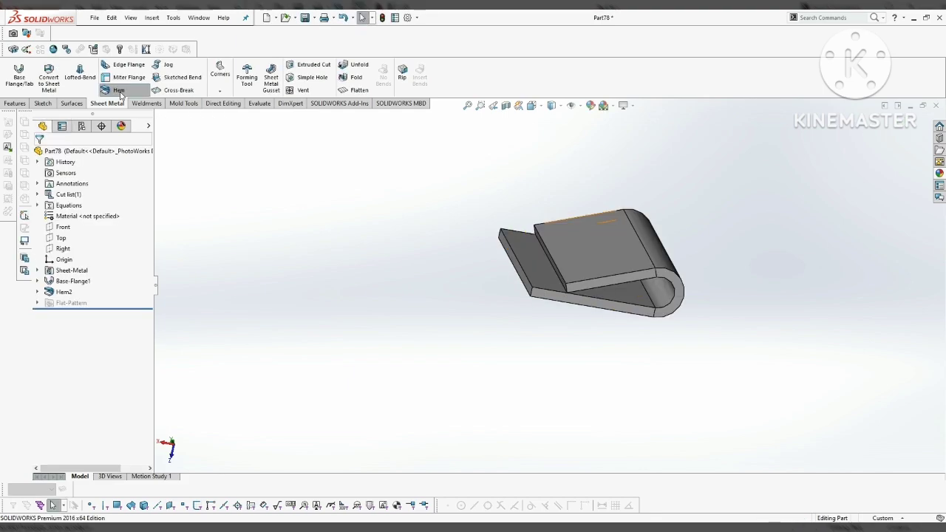
- Start another hem on an edge of the plate's end face opposite the tear drop hem and change its type to Rolled
{"action": "left_click", "coordinate": [118, 90]}
{"action": "middle_click_drag", "start_coordinate": [529, 278], "coordinate": [520, 306]}
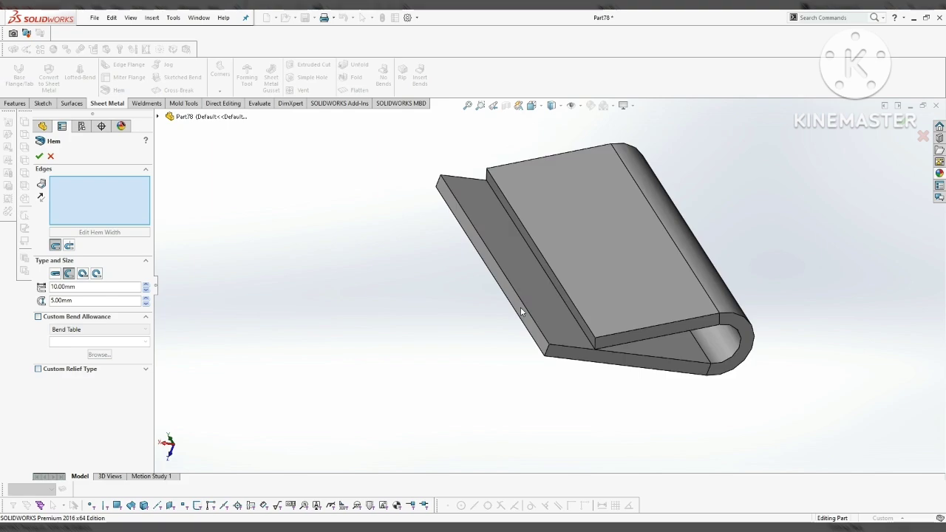
{"action": "left_click", "coordinate": [531, 309]}
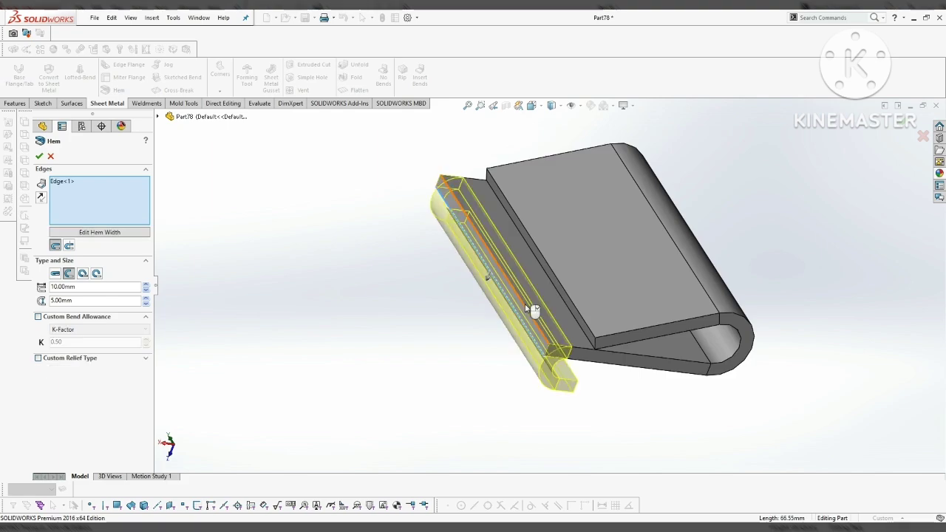
{"action": "middle_click_drag", "start_coordinate": [562, 380], "coordinate": [529, 213]}
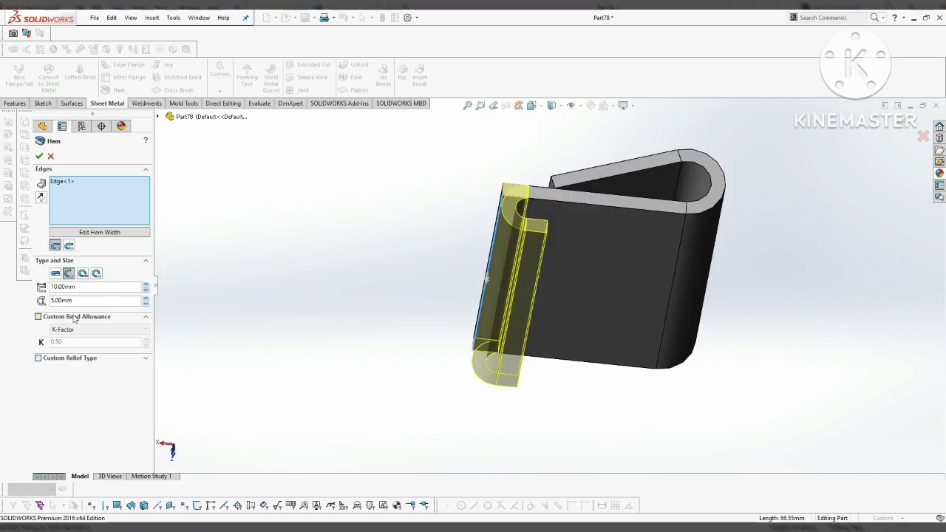
{"action": "left_click", "coordinate": [96, 274]}
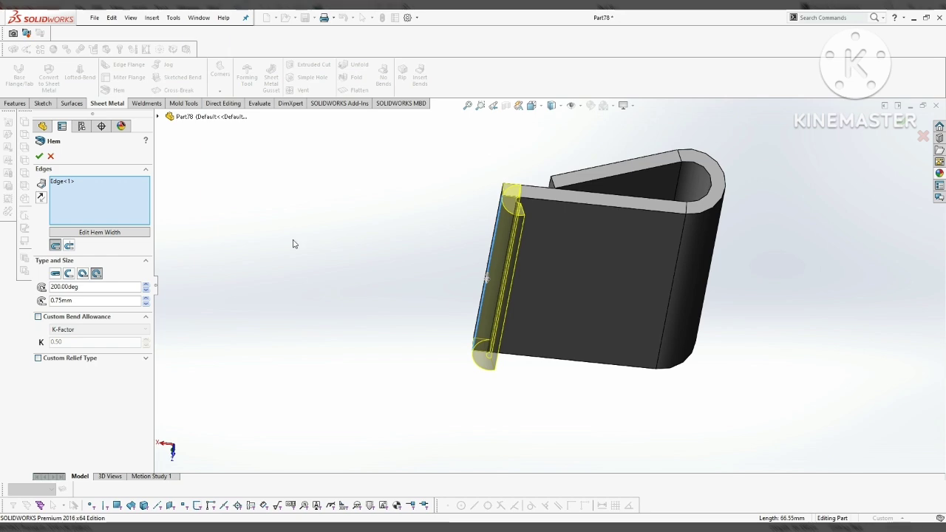
{"action": "middle_click_drag", "start_coordinate": [292, 244], "coordinate": [413, 325]}
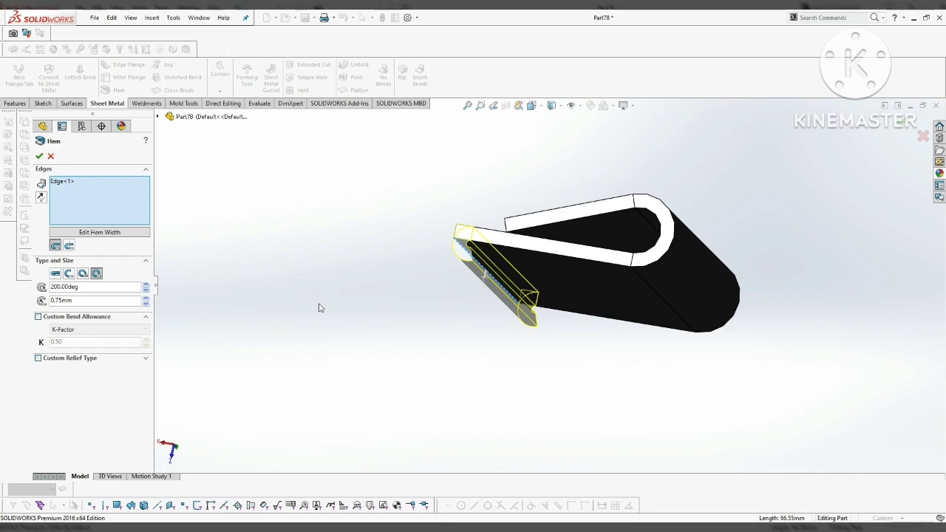
- Increase the rolled hem's angle to 205 degrees in one-degree increments
{"action": "left_click", "coordinate": [147, 284]}
{"action": "left_click", "coordinate": [146, 285]}
{"action": "left_click", "coordinate": [147, 285]}
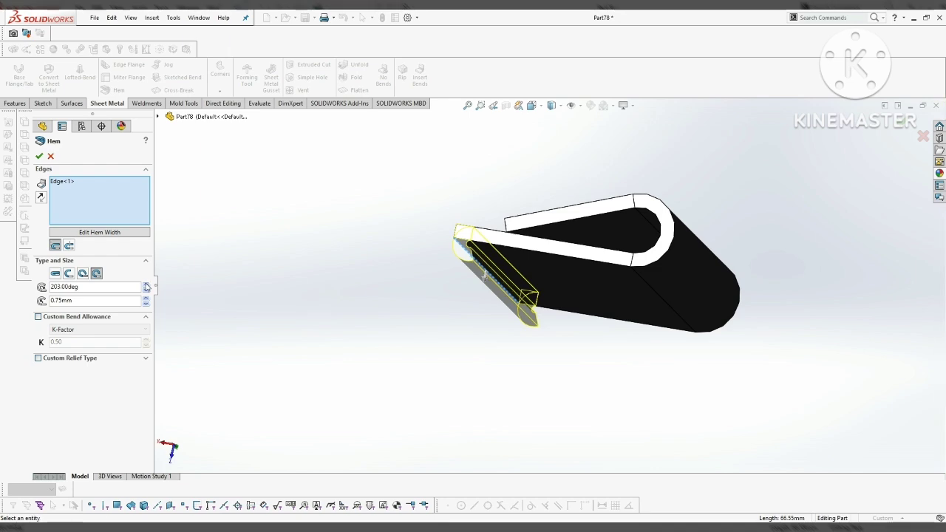
{"action": "left_click", "coordinate": [146, 286]}
{"action": "left_click", "coordinate": [146, 286]}
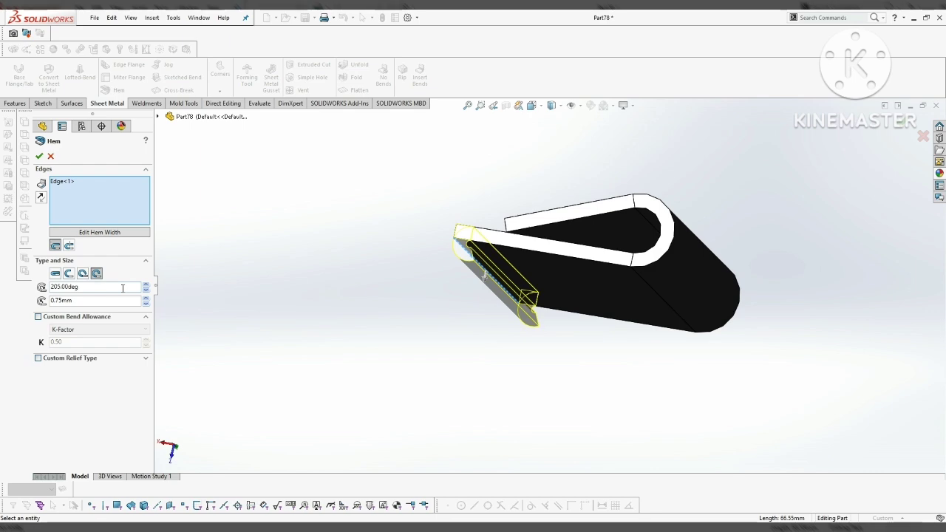
- Set the rolled hem's angle to 270 degrees
{"action": "left_click_drag", "start_coordinate": [122, 287], "coordinate": [1, 263]}
{"action": "type", "text": "270"}
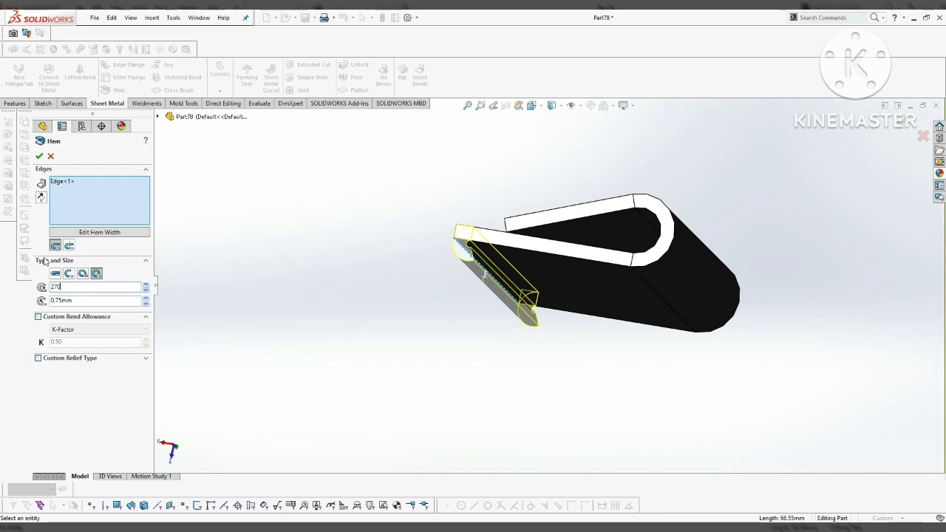
{"action": "key", "text": "Return"}
{"action": "middle_click_drag", "start_coordinate": [249, 292], "coordinate": [237, 223]}
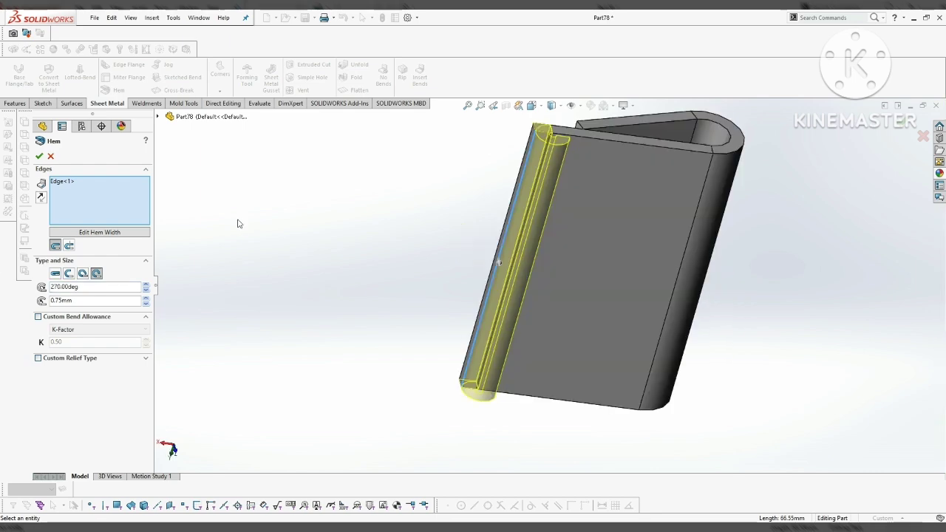
- Set the rolled hem's radius to 5 mm
{"action": "triple_click", "coordinate": [81, 301]}
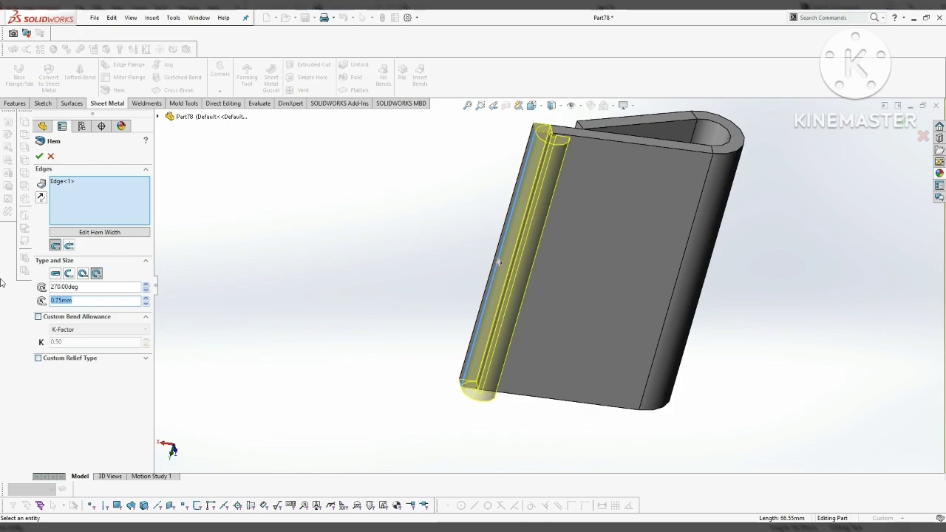
{"action": "type", "text": "5"}
{"action": "key", "text": "Return"}
{"action": "scroll", "coordinate": [565, 288], "scroll_direction": "up", "scroll_amount": 3}
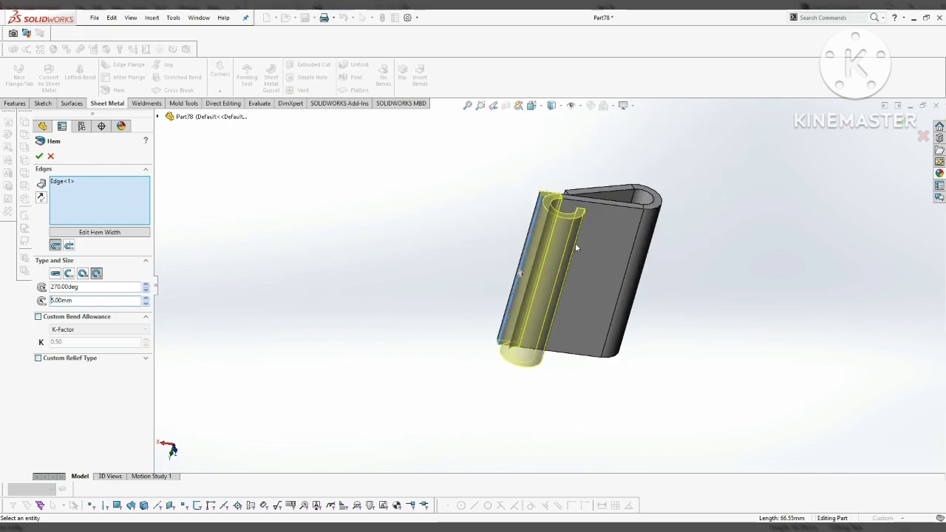
{"action": "middle_click_drag", "start_coordinate": [575, 243], "coordinate": [504, 179]}
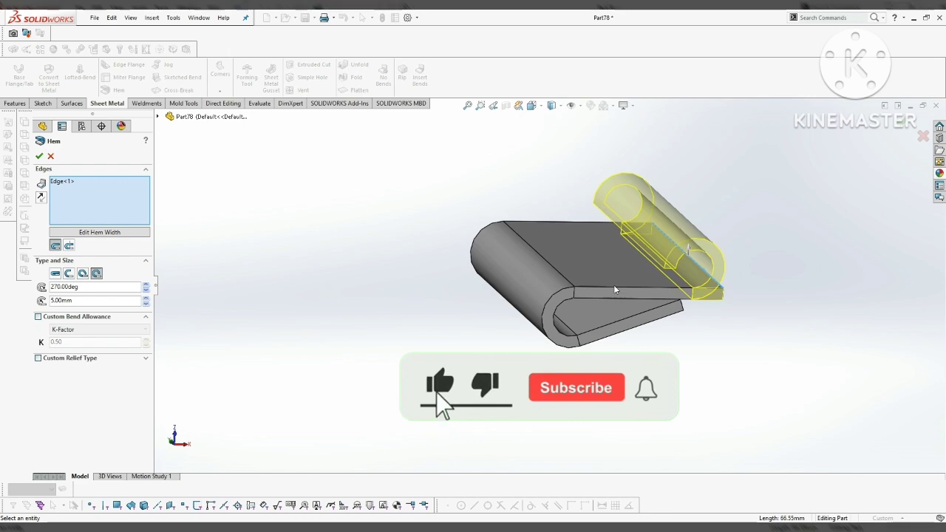
{"action": "middle_click_drag", "start_coordinate": [613, 284], "coordinate": [651, 275]}
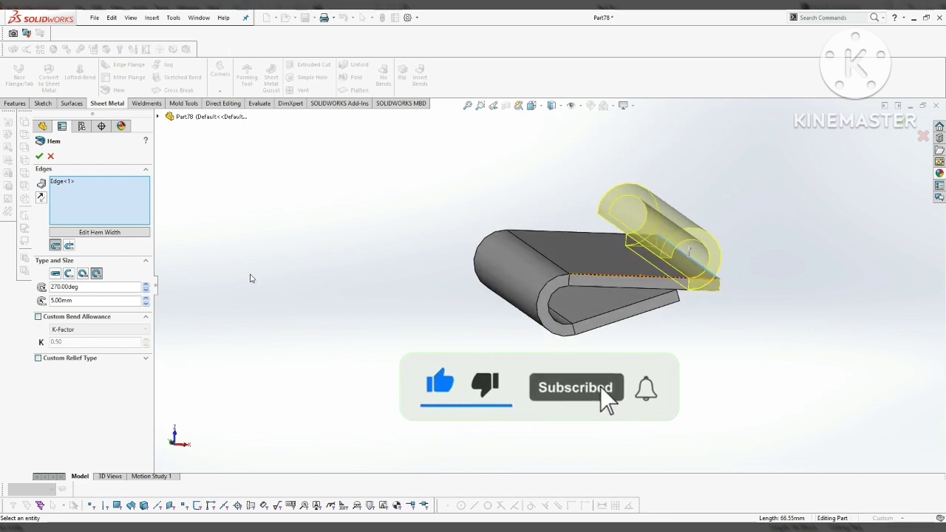
{"action": "middle_click_drag", "start_coordinate": [251, 277], "coordinate": [330, 292]}
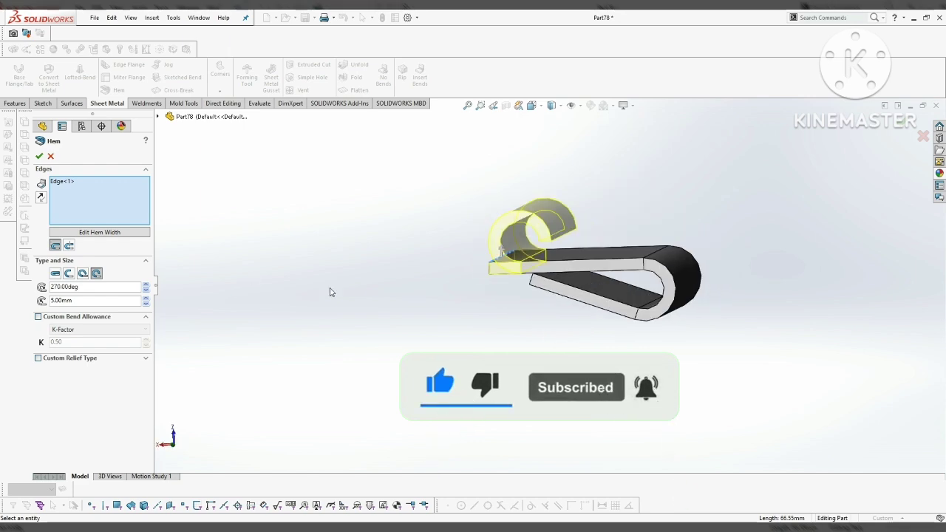